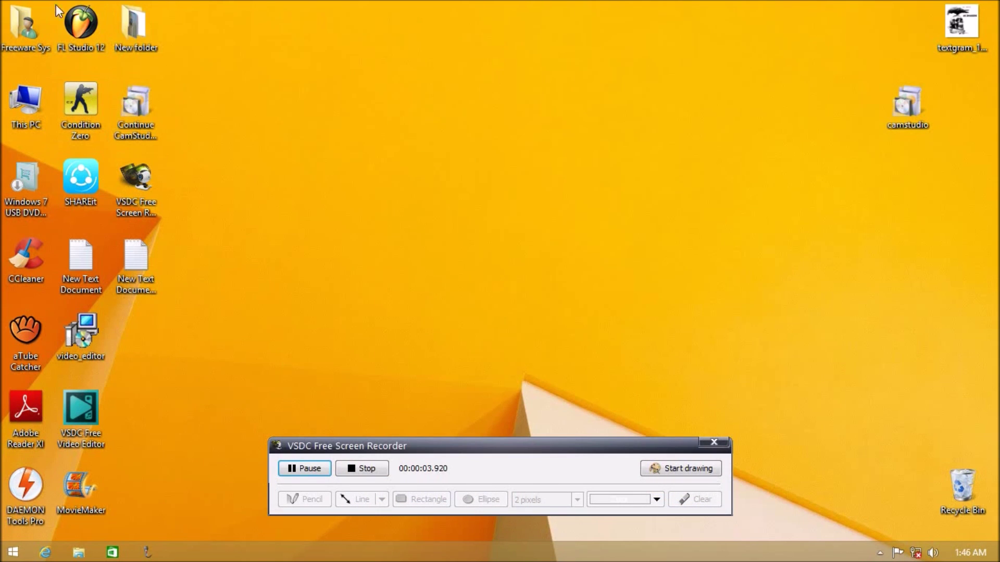
# Step: Launch FL Studio 12 and set the audio device to ASIO4ALL v2 in Audio settings
pyautogui.doubleClick(82, 24)
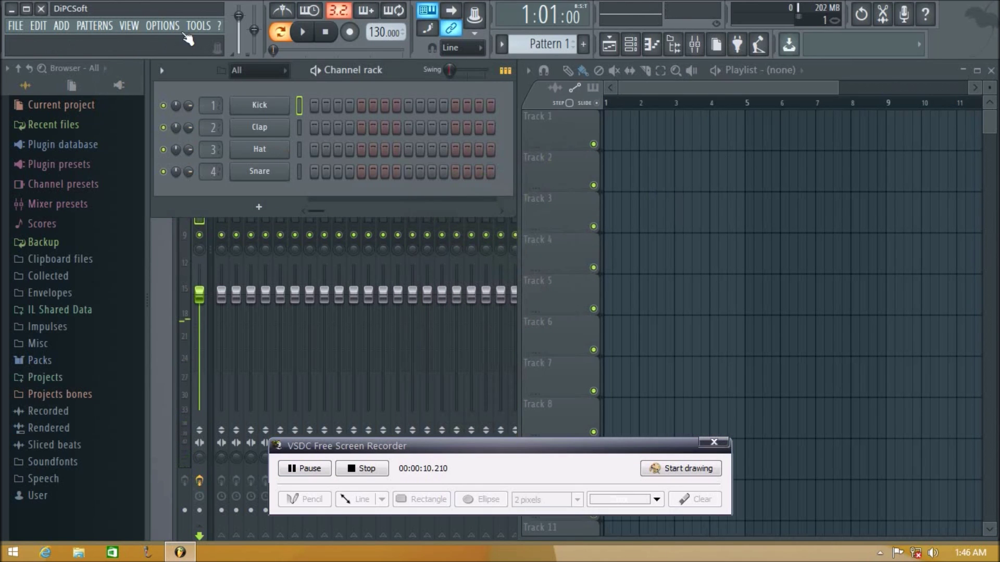
pyautogui.click(163, 26)
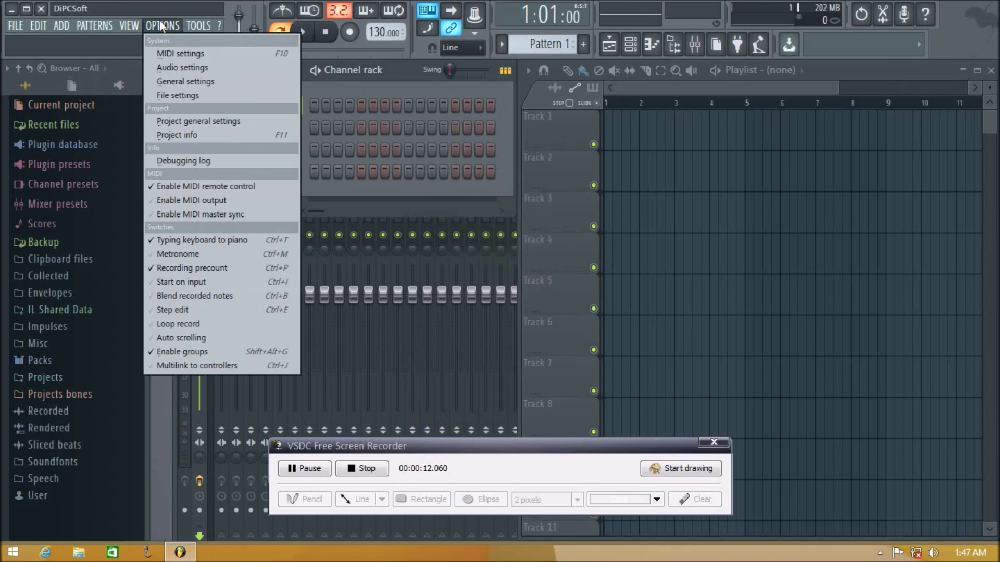
pyautogui.click(190, 66)
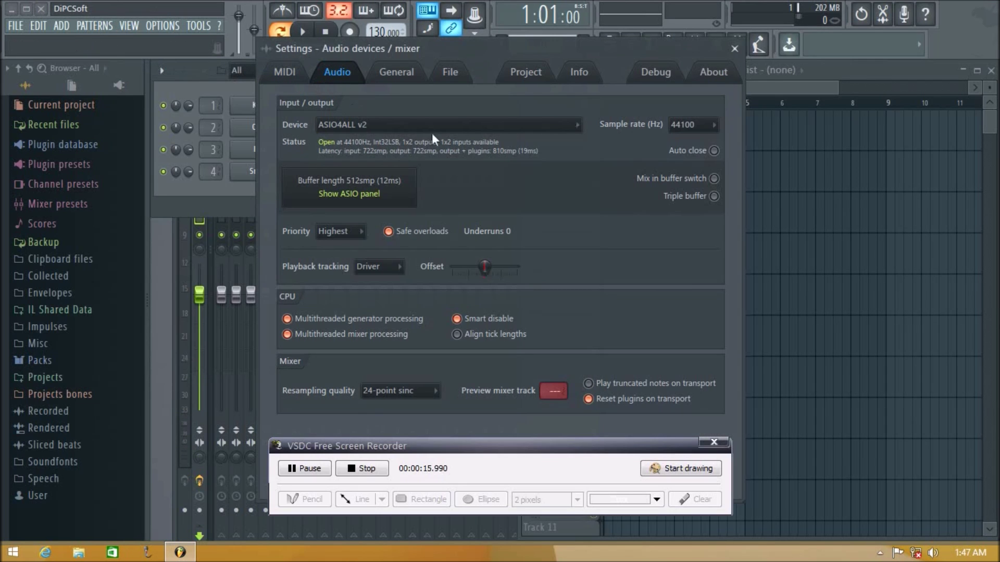
pyautogui.click(565, 125)
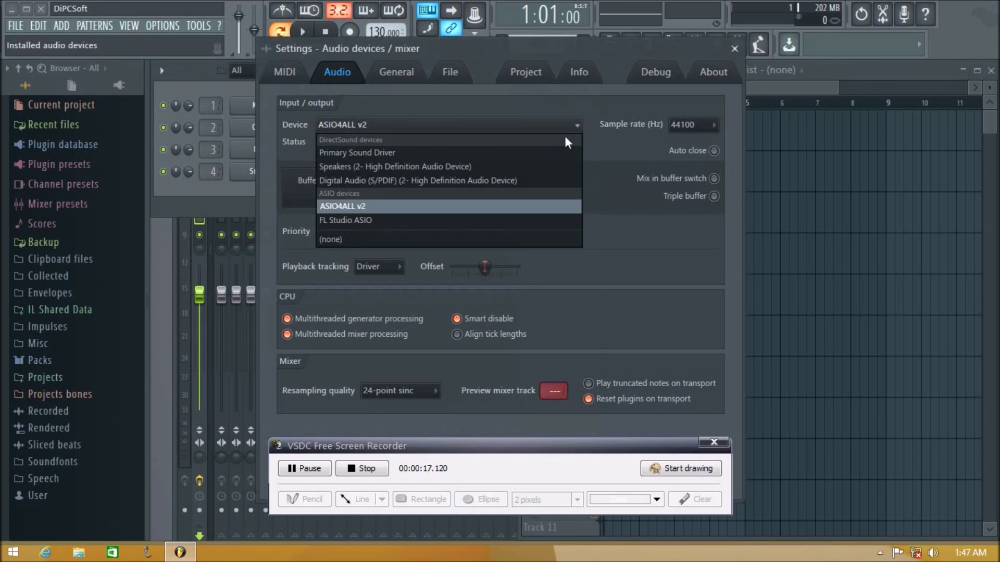
pyautogui.click(485, 207)
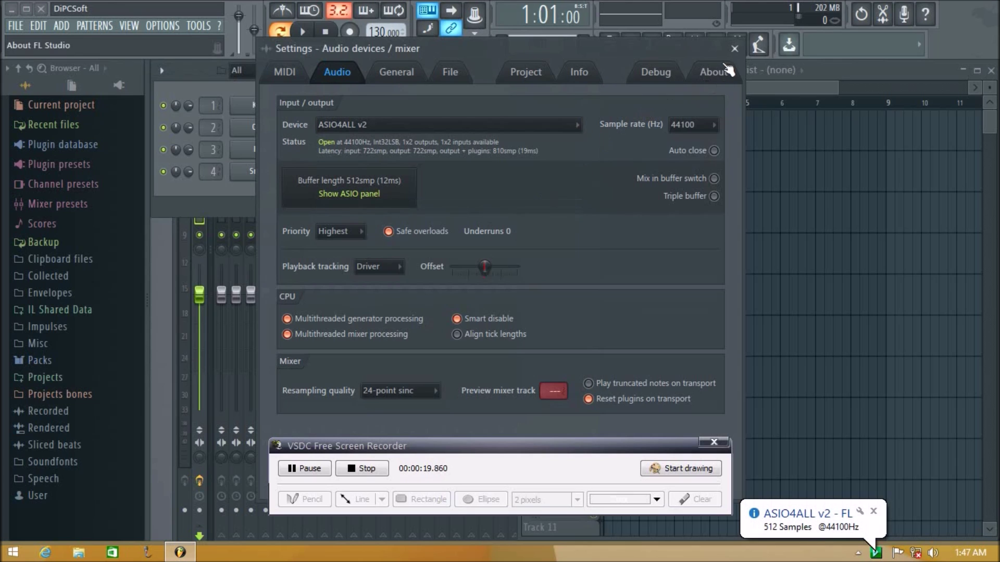
pyautogui.click(734, 49)
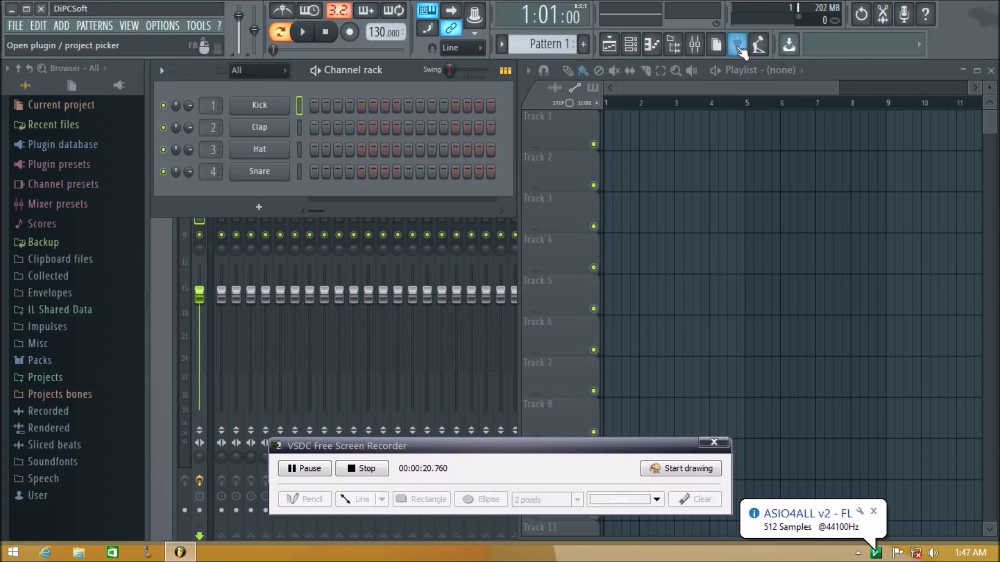
pyautogui.click(210, 282)
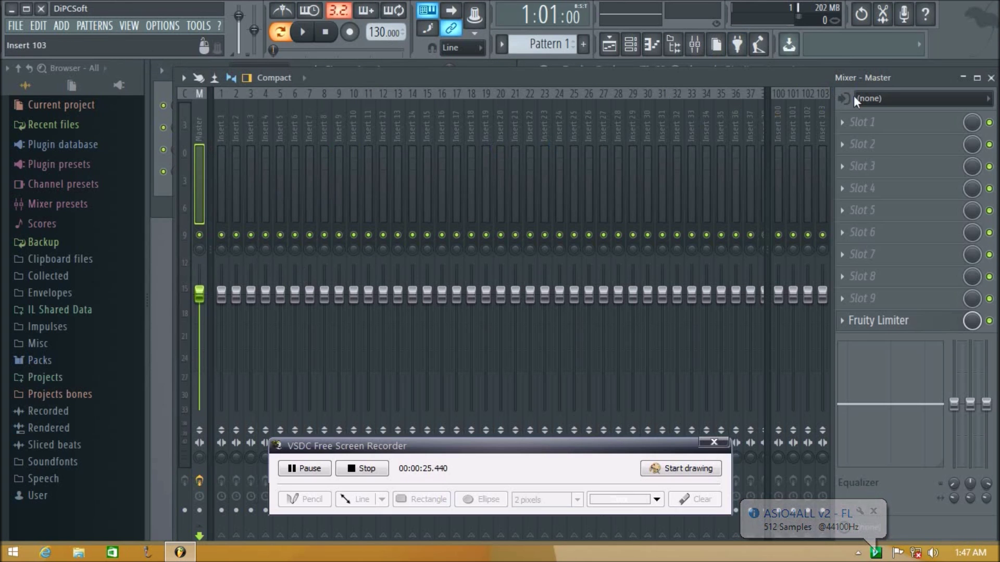
# Step: Check the Master's audio inputs and load Hardcore from Distortion into Master slot 5
pyautogui.click(870, 97)
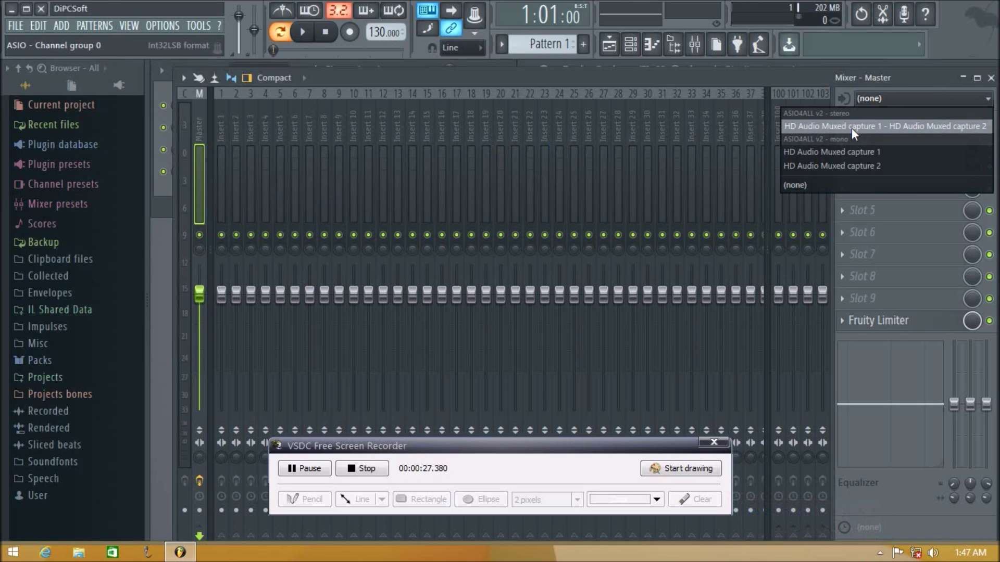
pyautogui.click(842, 255)
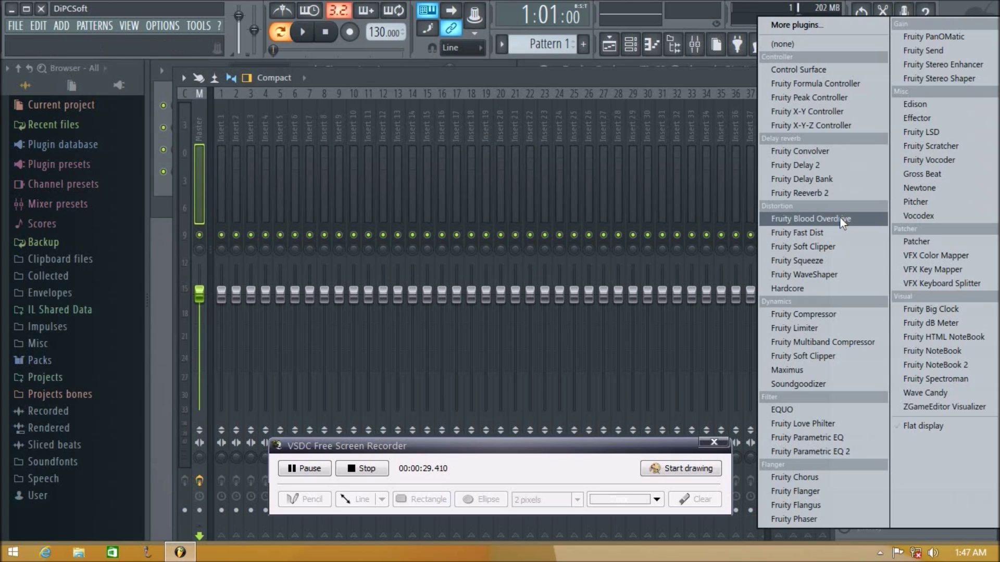
pyautogui.click(804, 286)
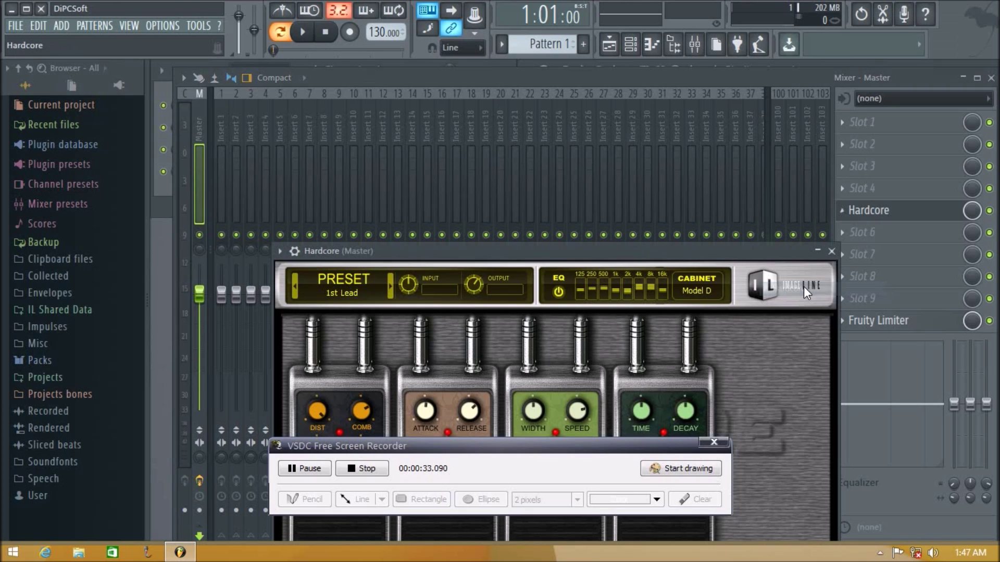
# Step: Minimize the first Hardcore window and load a second Hardcore into Master slot 1
pyautogui.click(818, 251)
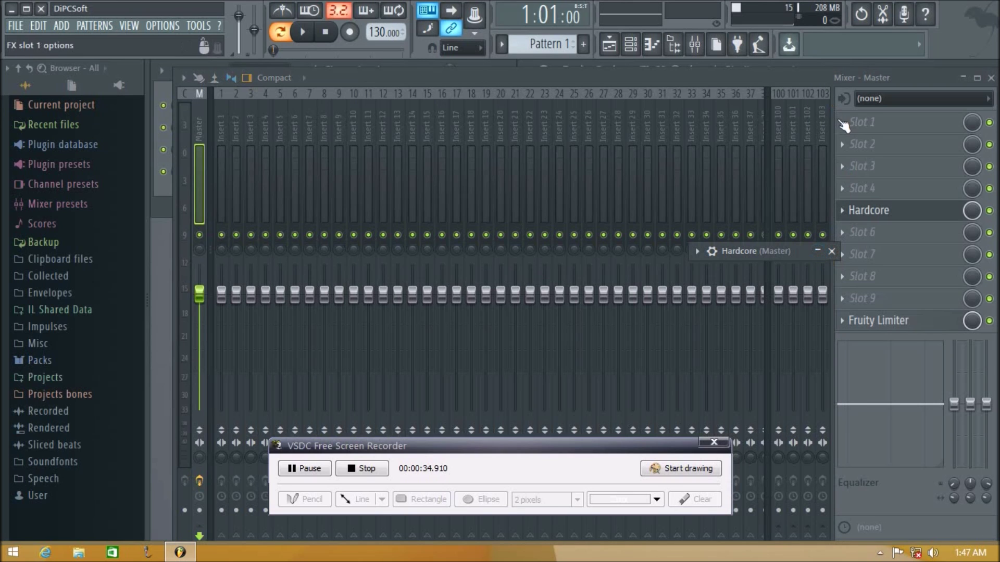
pyautogui.click(842, 121)
pyautogui.click(828, 287)
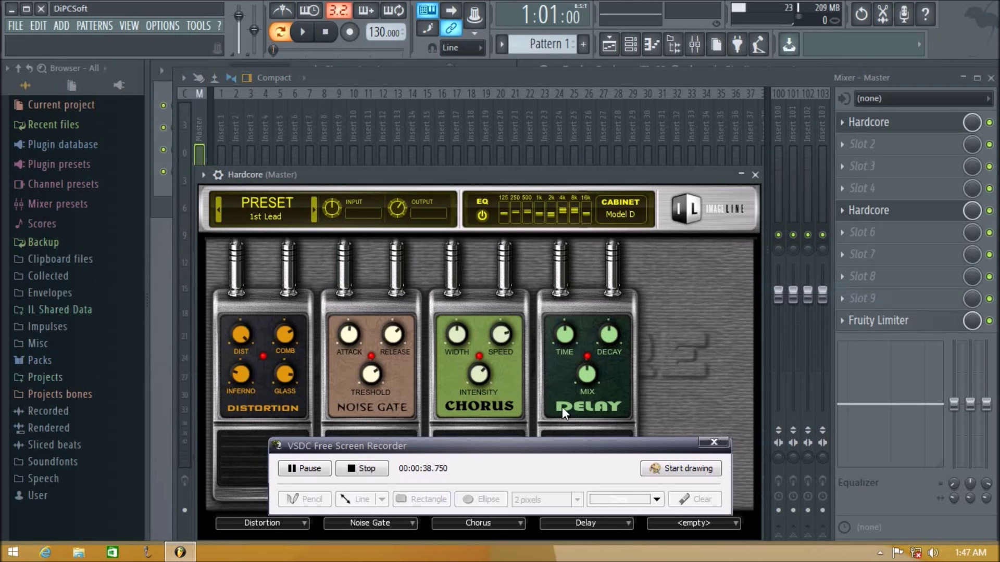
# Step: Step through the Hardcore presets to Alien Surfing rhythm
pyautogui.click(714, 444)
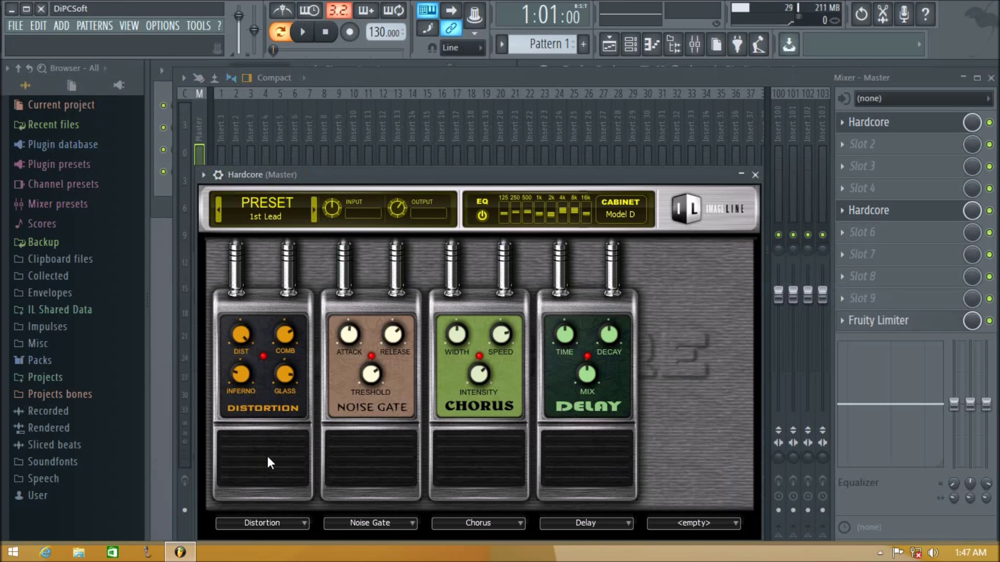
pyautogui.click(312, 213)
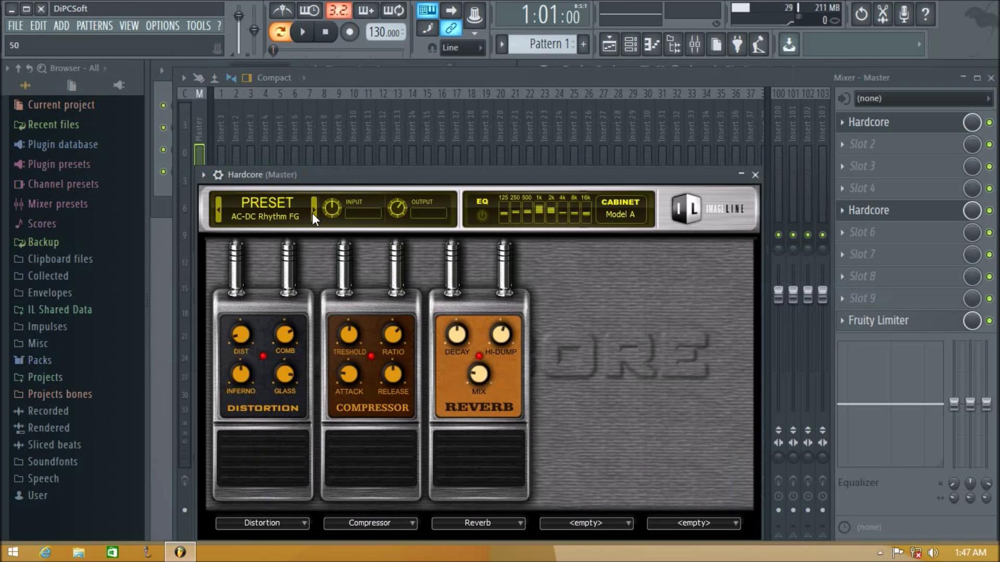
pyautogui.click(312, 213)
pyautogui.click(311, 214)
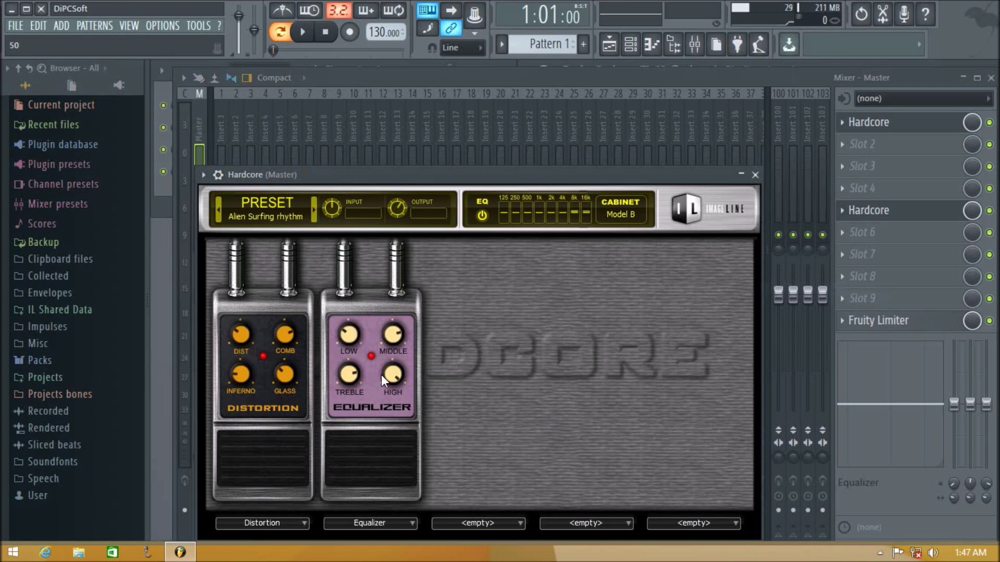